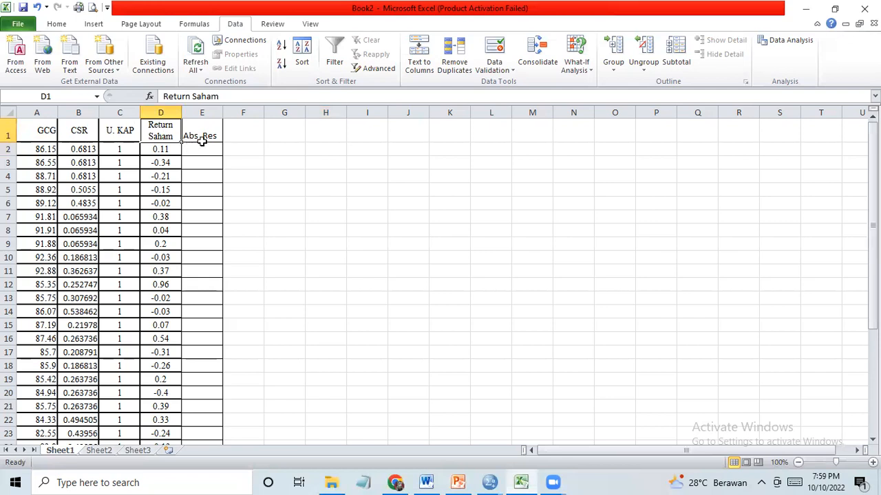
Step: Open the Regression tool from the Data Analysis tools for the Sheet1 data
click(212, 127)
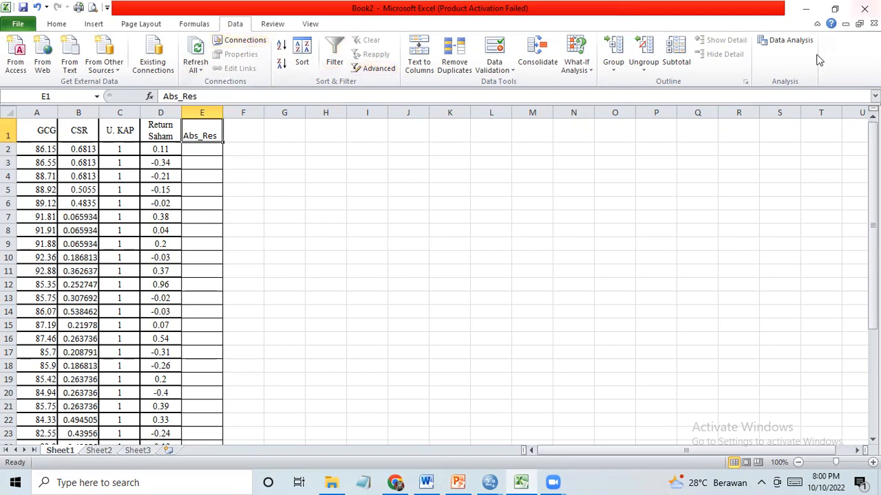
click(796, 40)
click(785, 43)
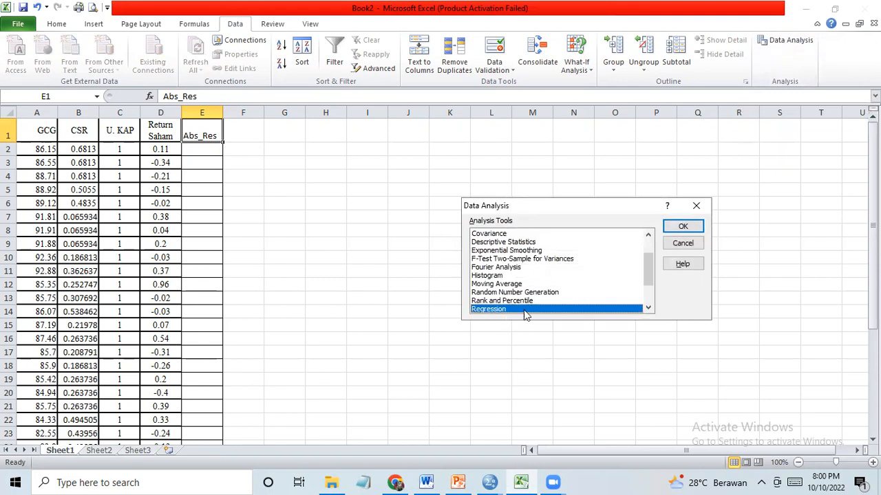
click(678, 226)
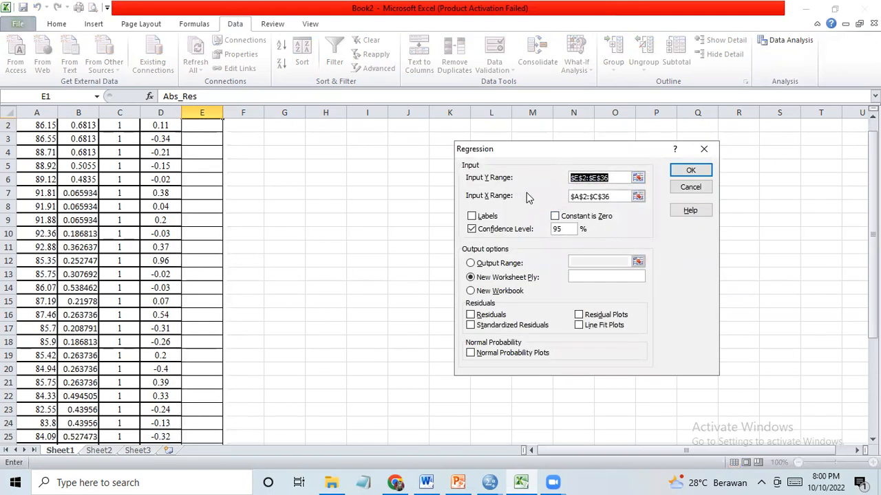
Step: Set the regression's Input Y Range to the Return Saham values in $D$2:$D$36
key(BackSpace)
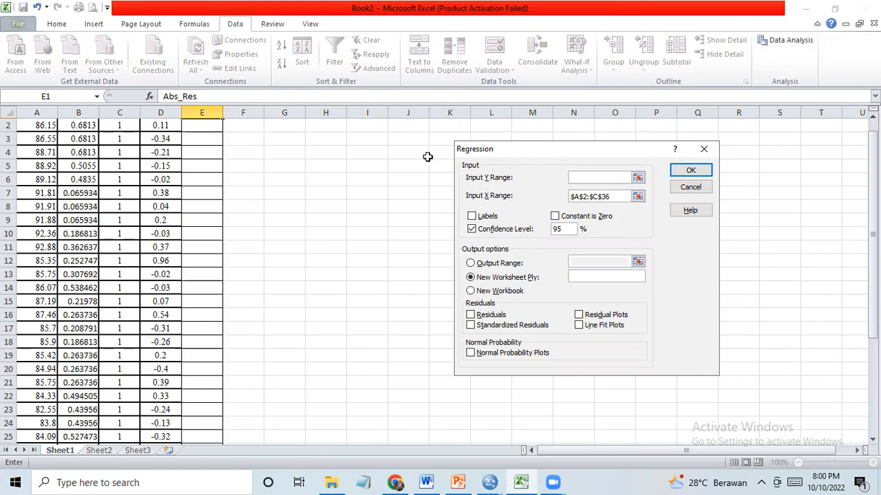
scroll(289, 179, up, 1)
click(160, 149)
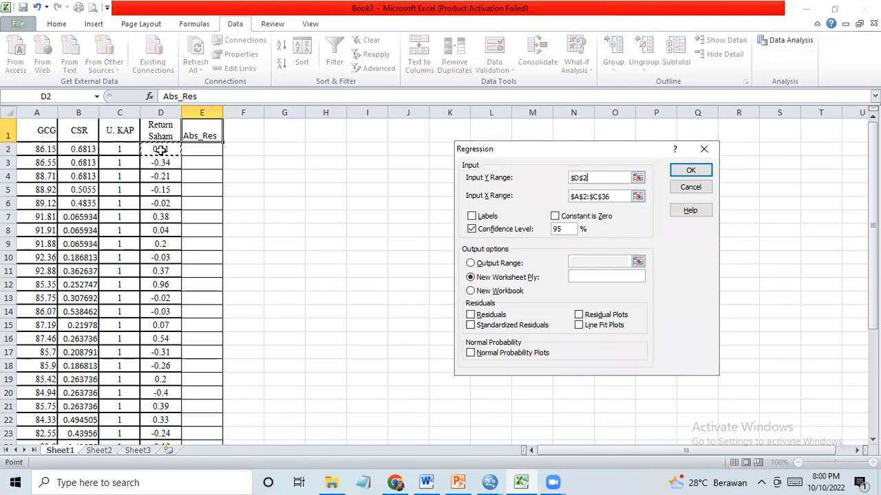
key(shift+Down)
key(shift+Down)
key(shift+Down)
key(shift+Down)
key(shift+Down)
key(shift+Down)
key(shift+Down)
key(shift+Down)
key(shift+Down)
key(shift+Down)
key(shift+Down)
key(shift+Down)
key(shift+Down)
key(shift+Down)
key(shift+Down)
key(shift+Down)
key(shift+Down)
key(shift+Down)
key(shift+Down)
key(shift+Down)
key(shift+Down)
key(shift+Down)
key(shift+Down)
key(shift+Down)
key(shift+Down)
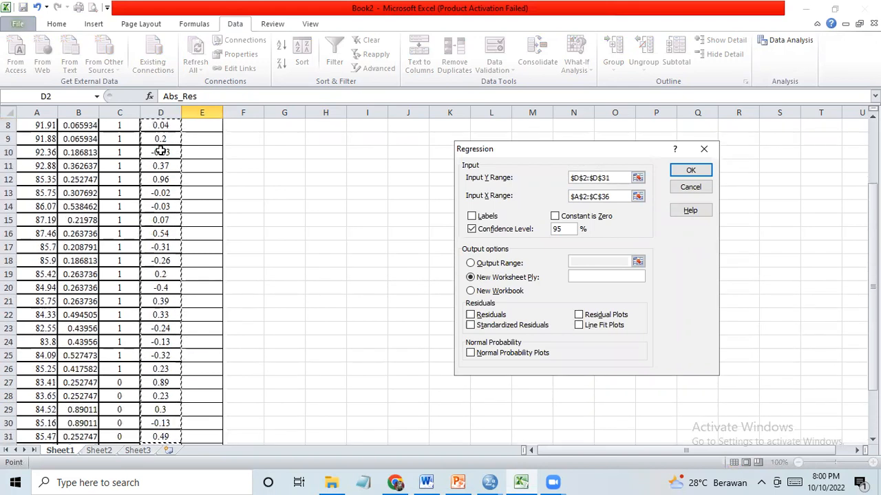
key(shift+Down)
key(shift+Down)
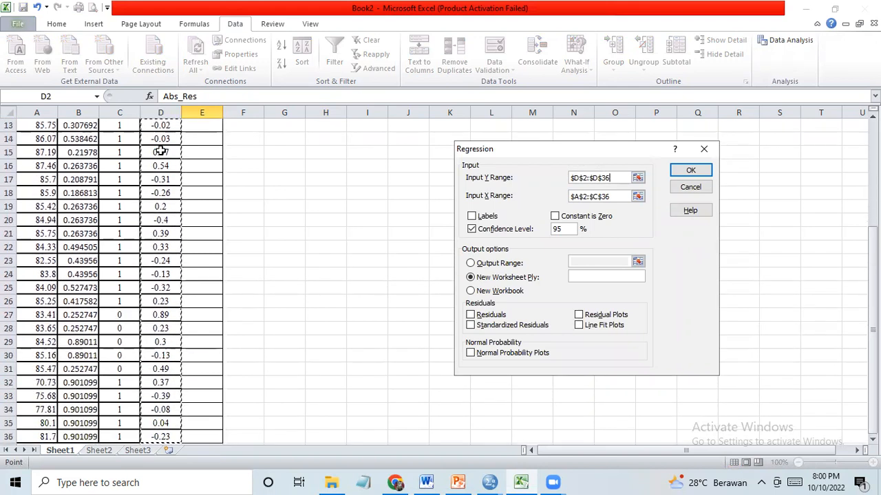
scroll(160, 151, up, 5)
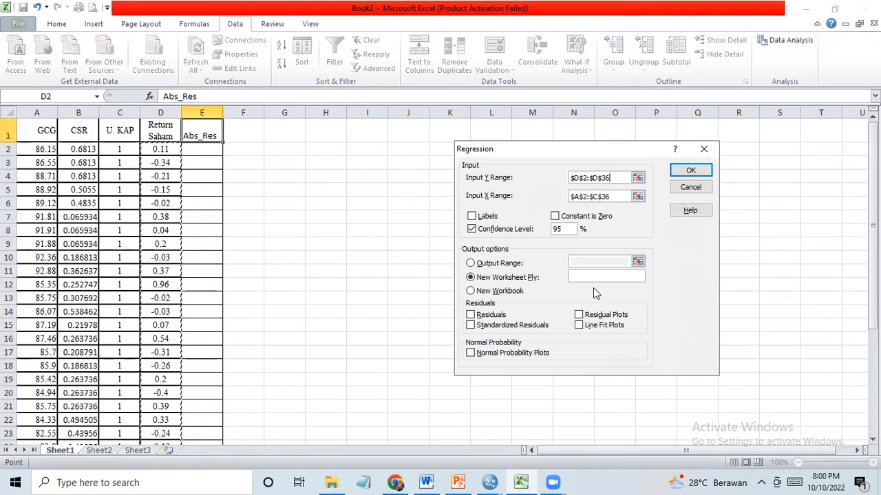
Step: Set the regression's Input X Range to the GCG, CSR and U. KAP values in $A$2:$C$36
click(611, 197)
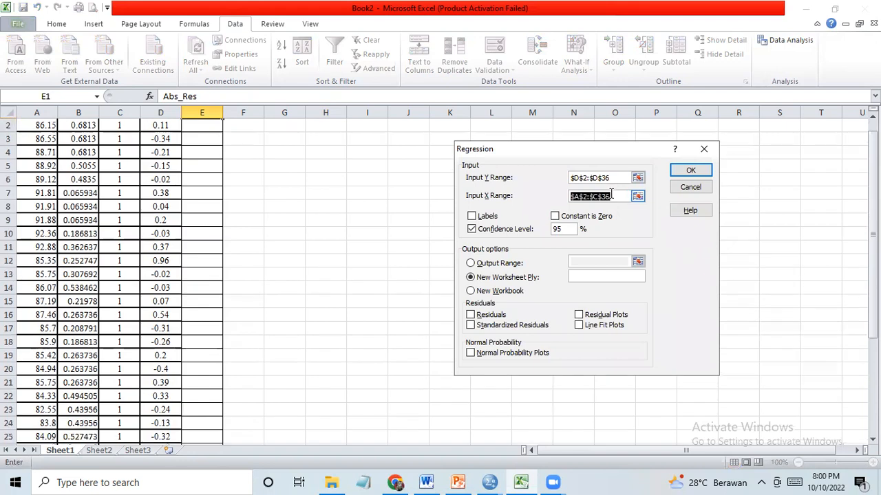
key(BackSpace)
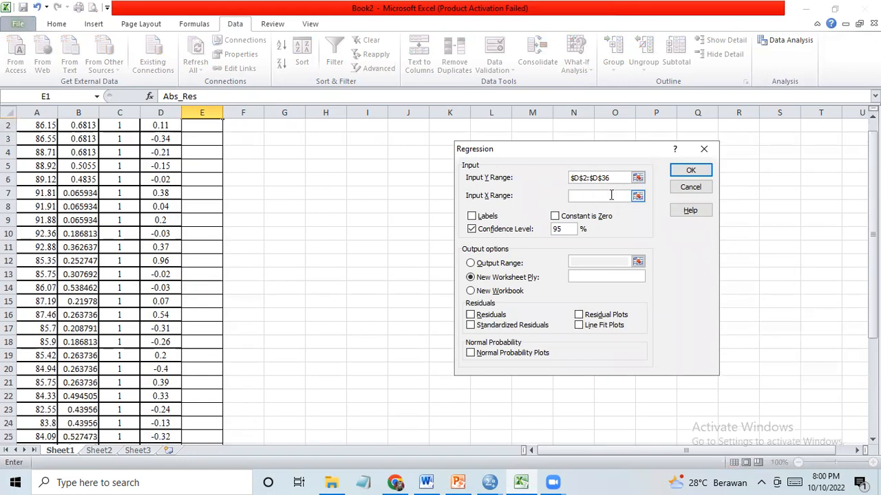
click(41, 150)
drag(41, 150, 131, 432)
scroll(177, 404, up, 5)
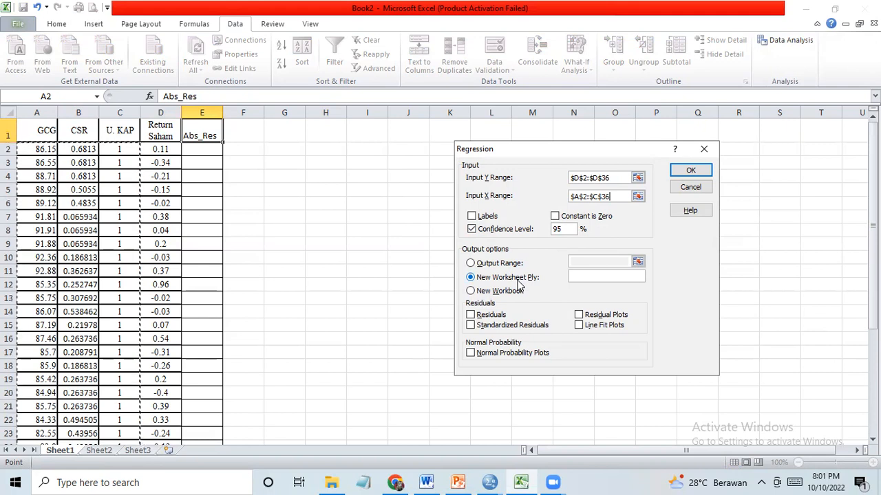
Step: Include Residuals in the output and run the regression to a new worksheet
click(491, 315)
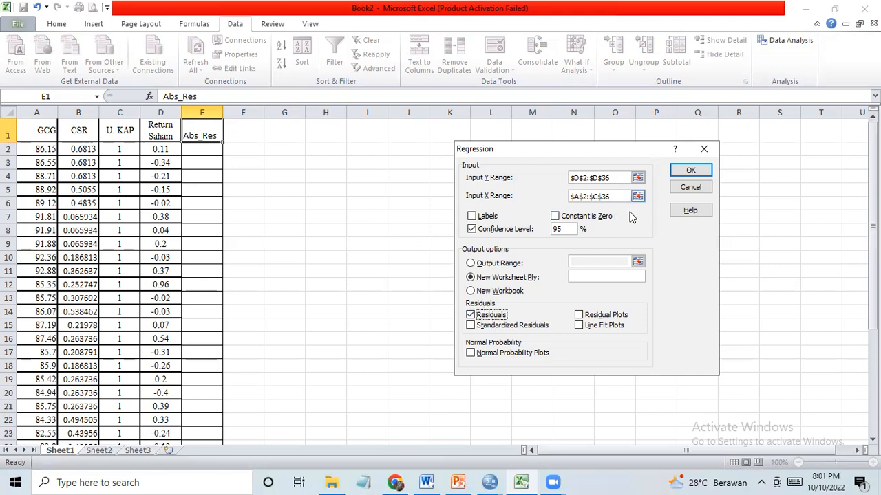
click(701, 171)
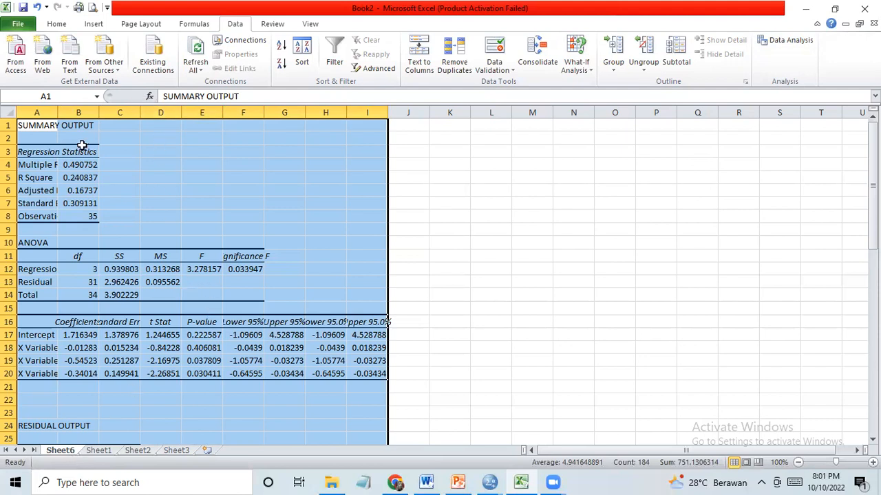
click(81, 147)
Step: Add the column header Abs_Res in D26, beside Residuals in the residual output table
scroll(84, 172, down, 6)
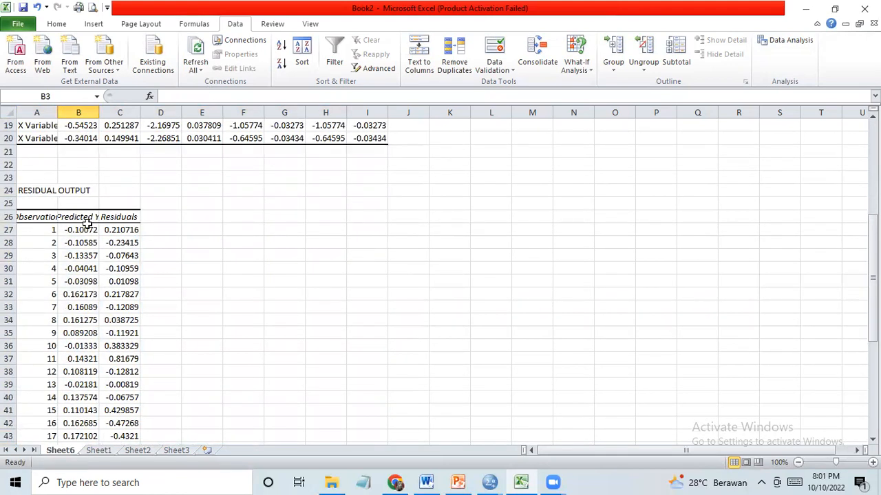
scroll(86, 224, down, 1)
click(154, 180)
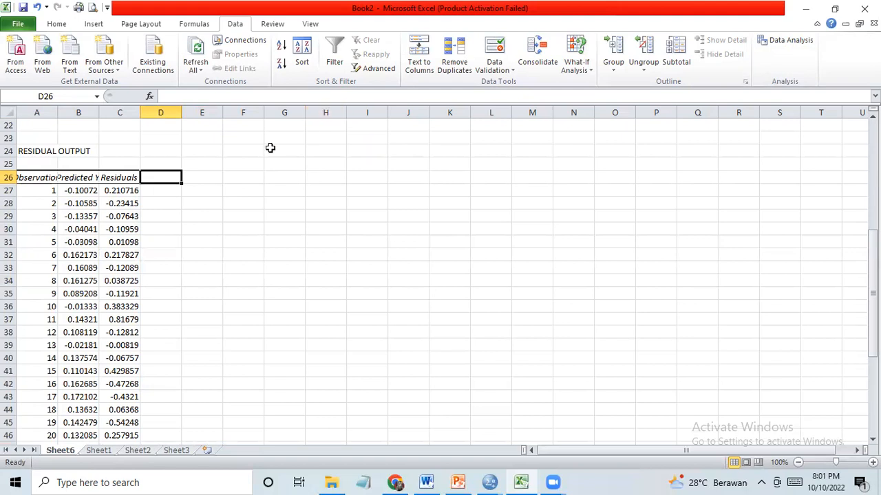
text(aB)
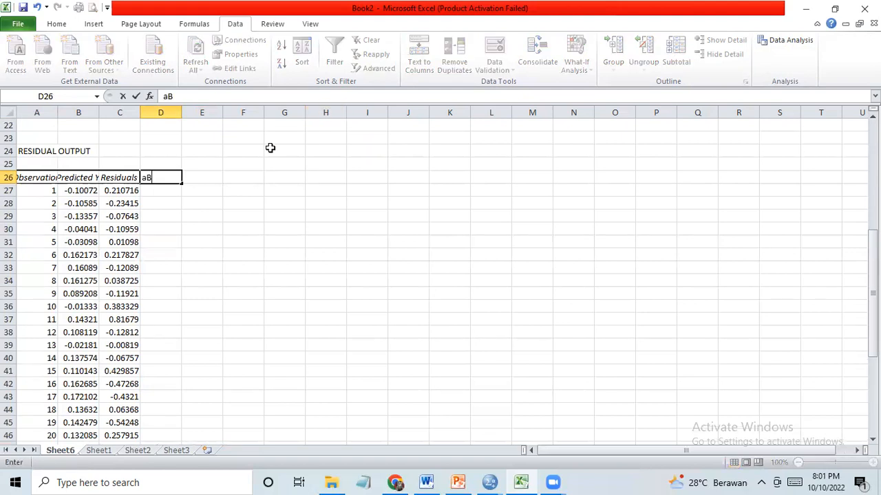
text(S_Res)
key(Return)
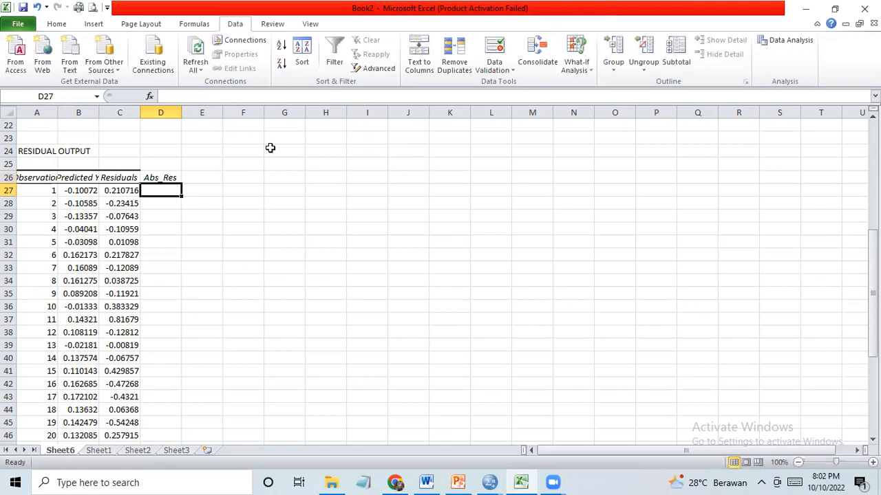
Step: Calculate the first absolute residual in D27 with =ABS(C27) and fill the formula down to D61
text(=)
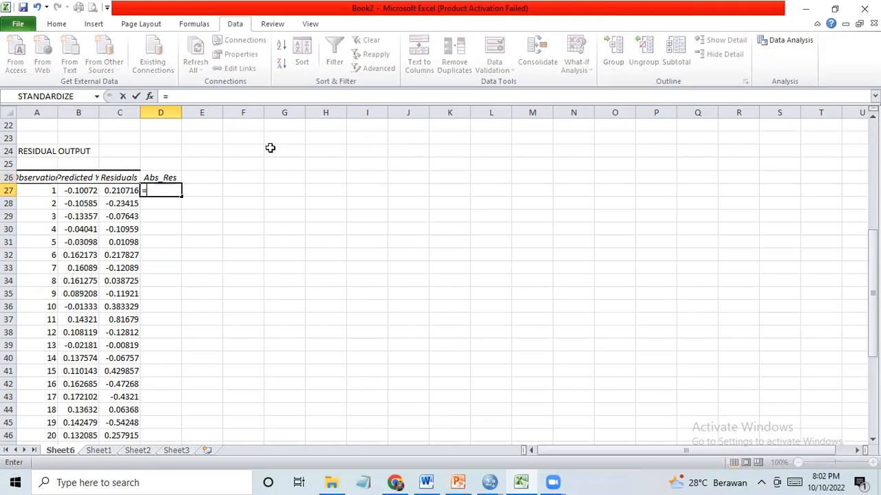
text(abs)
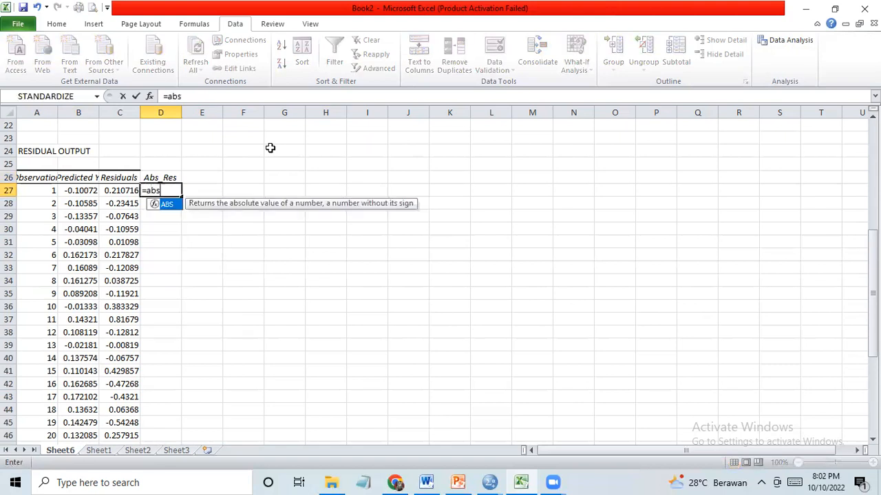
text(()
key(Left)
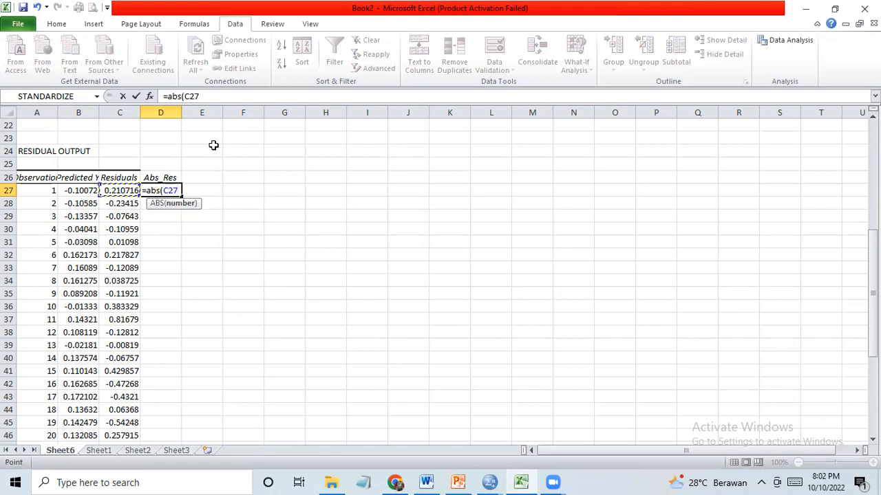
key(Return)
key(Up)
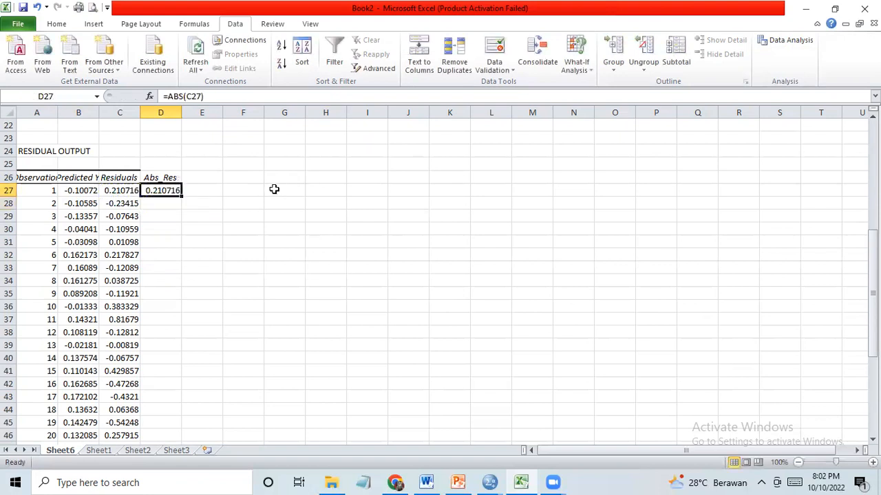
drag(182, 198, 197, 426)
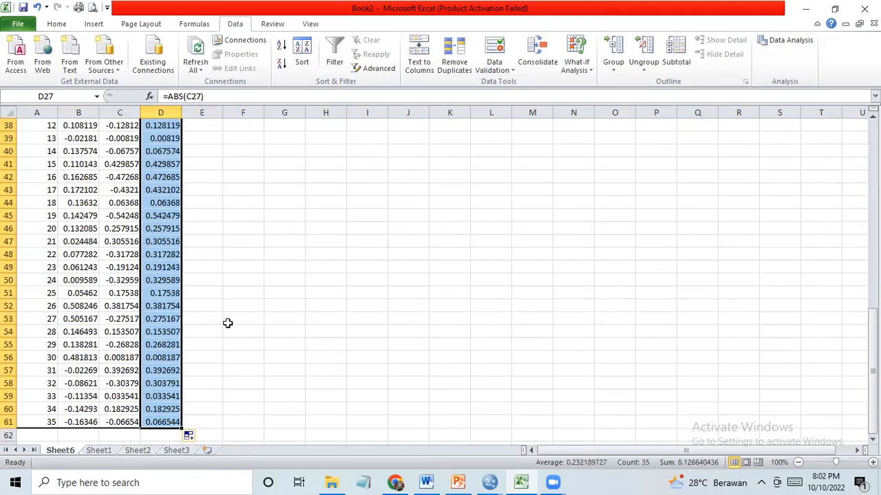
Step: Copy the absolute residuals in D27:D61 of the residual output table
key(Up)
key(Up)
key(Up)
key(Up)
key(Up)
key(Down)
key(Down)
key(Down)
key(Down)
key(Down)
key(Down)
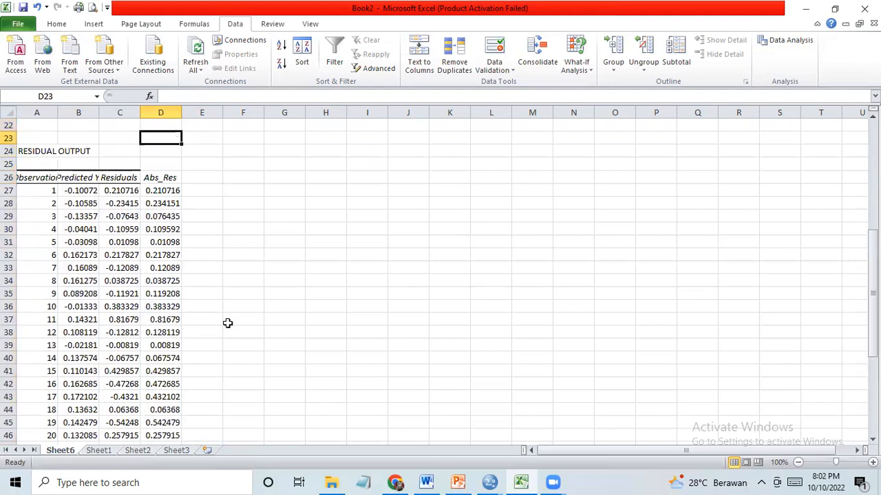
key(Up)
key(shift+Down)
key(shift+Down)
key(shift+Down)
key(shift+Down)
key(shift+Down)
key(shift+Down)
key(shift+Down)
key(shift+Down)
key(shift+Down)
key(shift+Down)
key(shift+Down)
key(shift+Down)
key(shift+Down)
key(shift+Down)
key(shift+Down)
key(shift+Down)
key(shift+Down)
key(shift+Down)
key(shift+Down)
key(shift+Down)
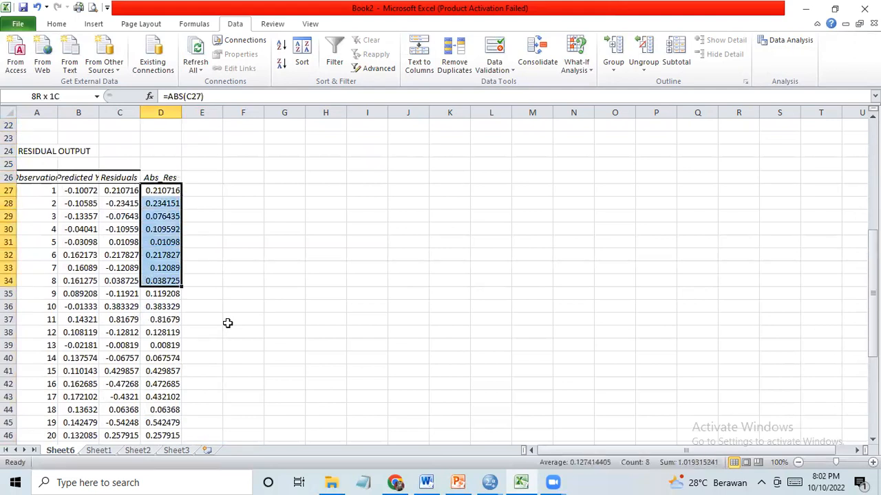
key(shift+Down)
key(shift+Down)
key(shift+Down)
key(shift+Down)
key(shift+Down)
key(shift+Down)
key(shift+Down)
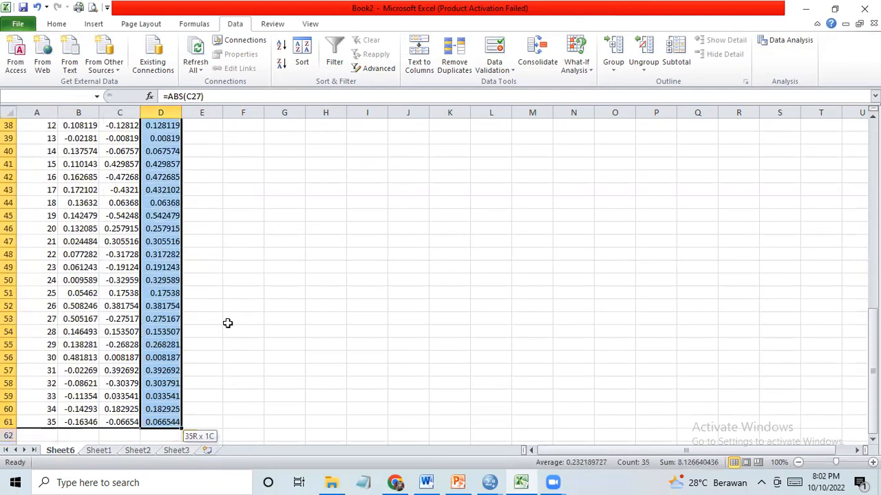
key(ctrl+c)
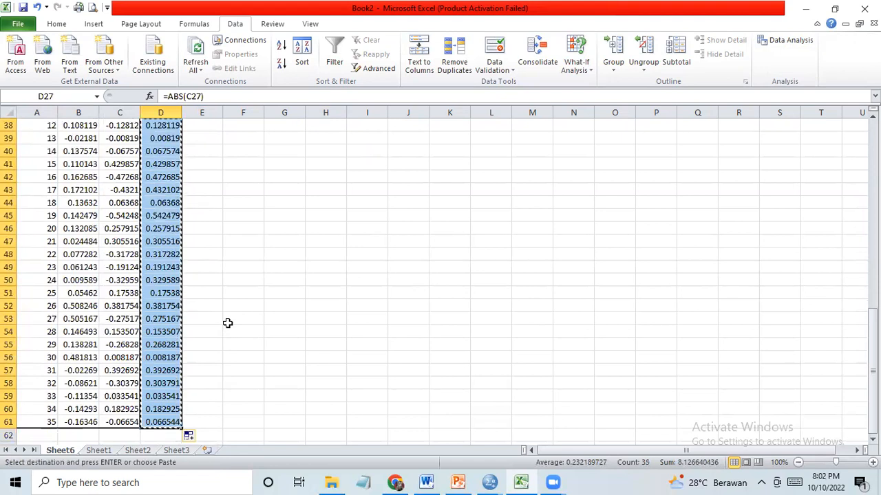
Step: Paste the copied absolute residuals as values only into Sheet1's Abs_Res column, starting at E2
click(107, 453)
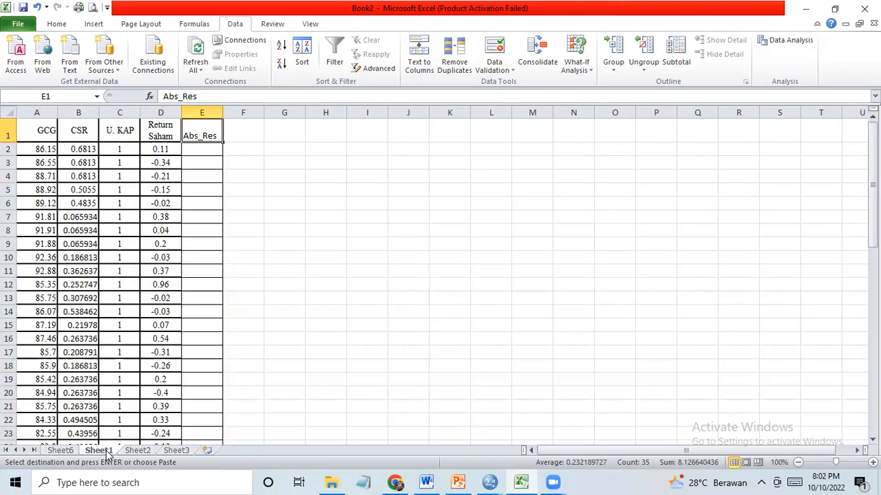
click(198, 148)
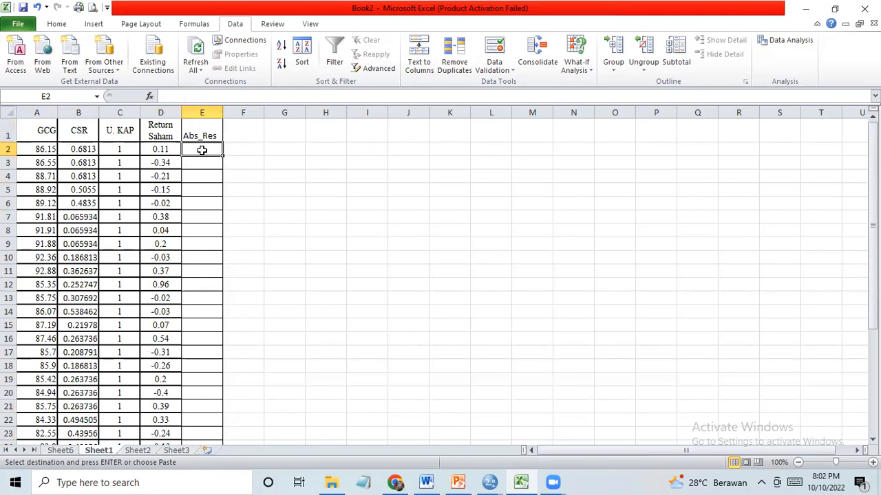
right_click(201, 150)
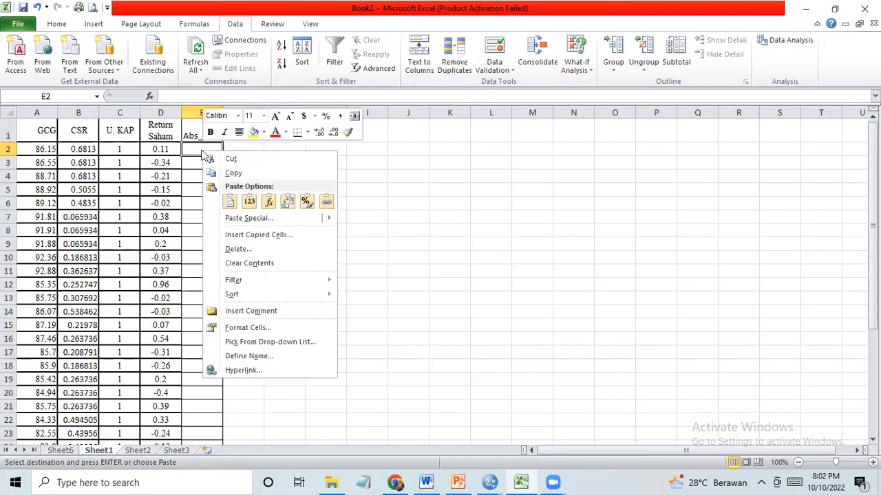
click(251, 206)
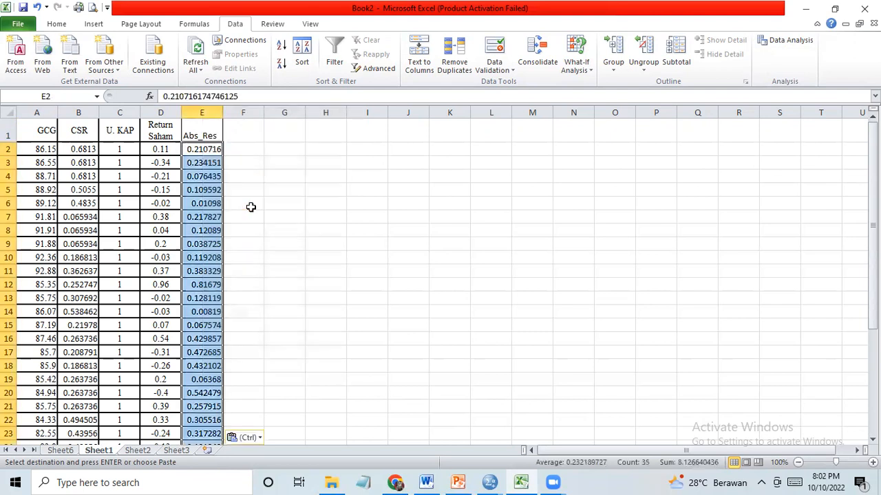
click(239, 161)
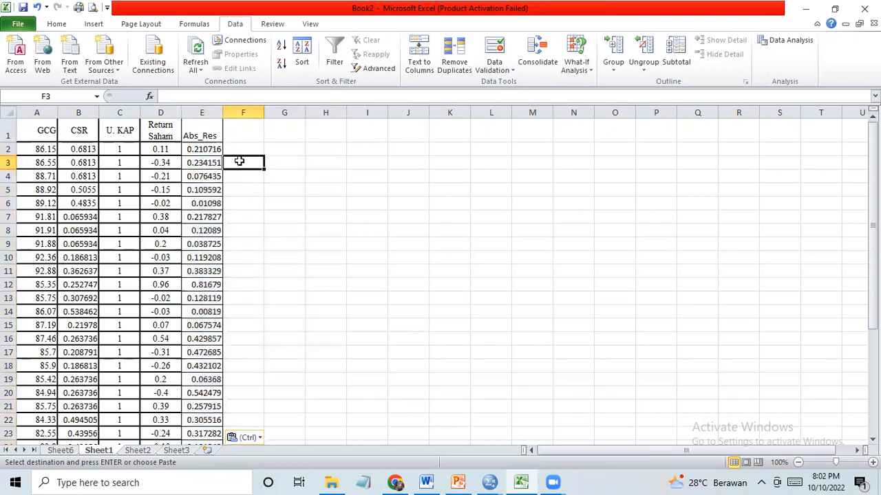
click(268, 216)
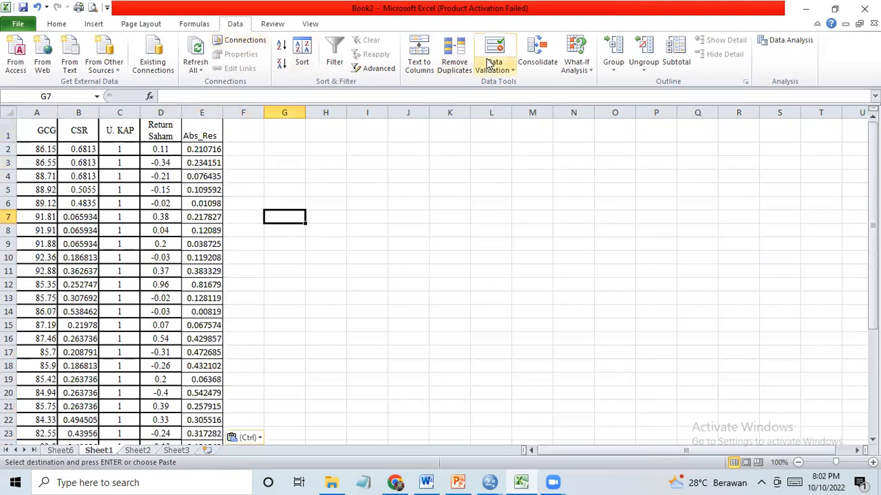
Step: Start another Regression analysis and set its Input Y Range to the Abs_Res values in $E$2:$E$36
click(776, 44)
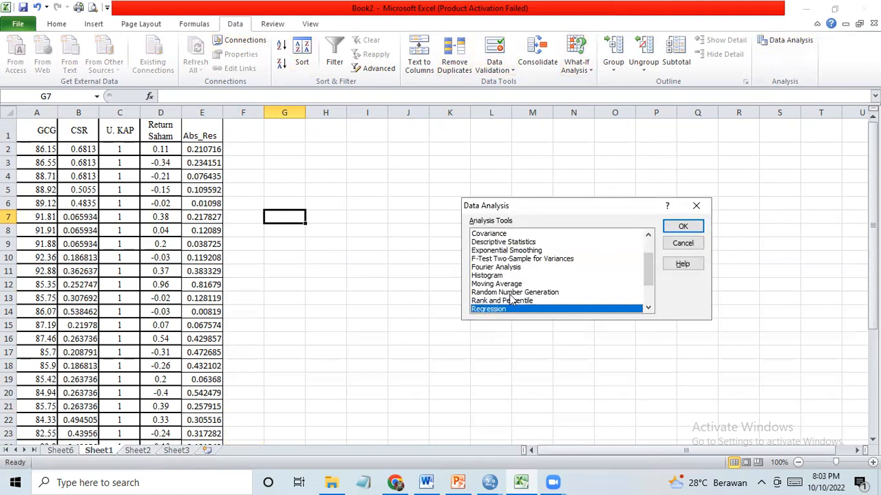
click(683, 227)
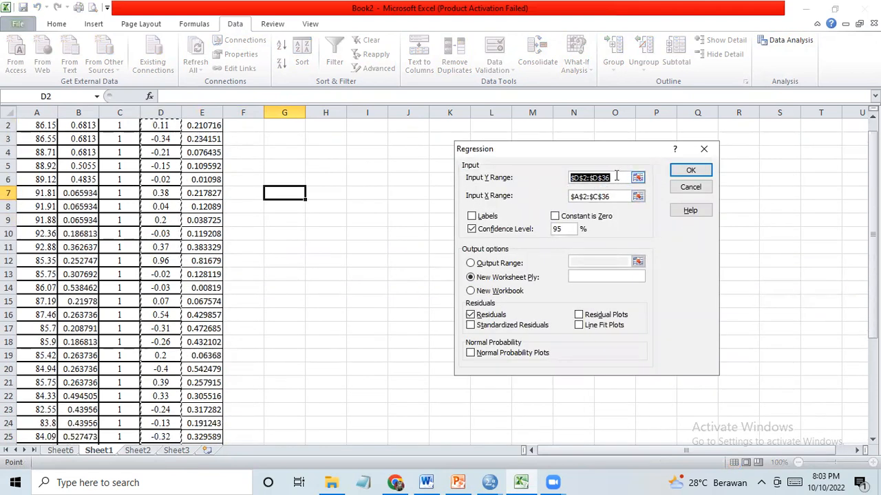
click(617, 177)
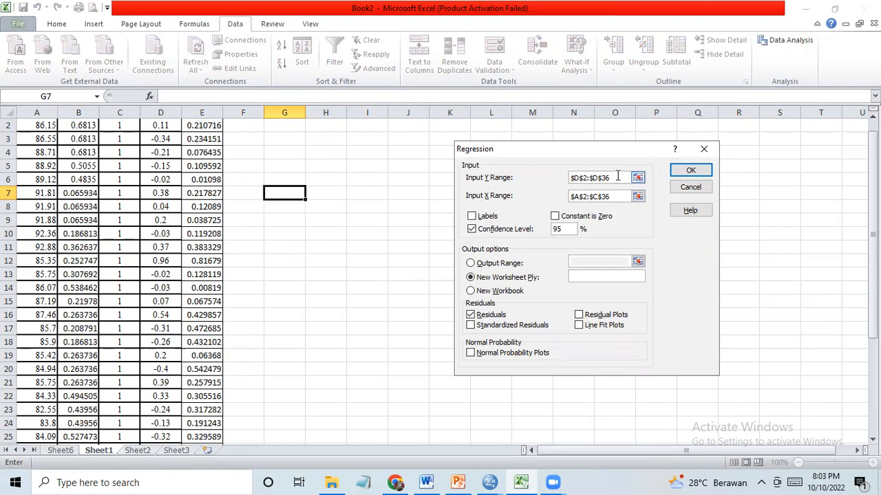
drag(617, 177, 570, 179)
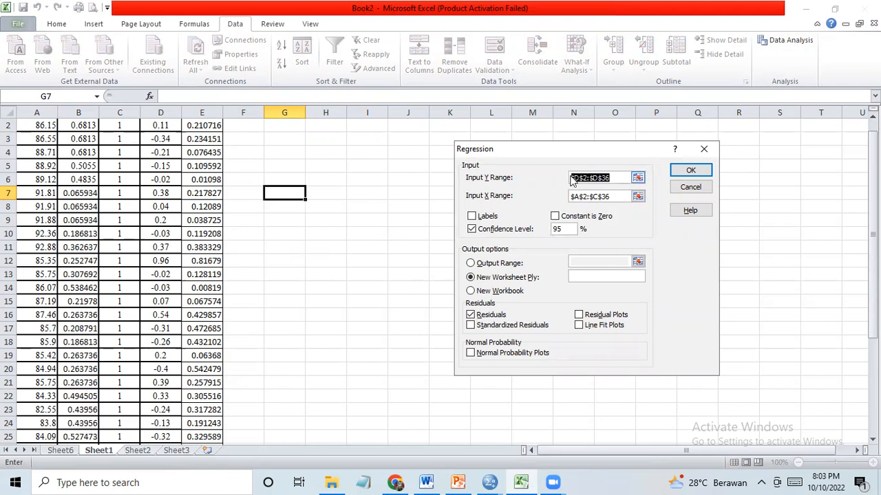
key(BackSpace)
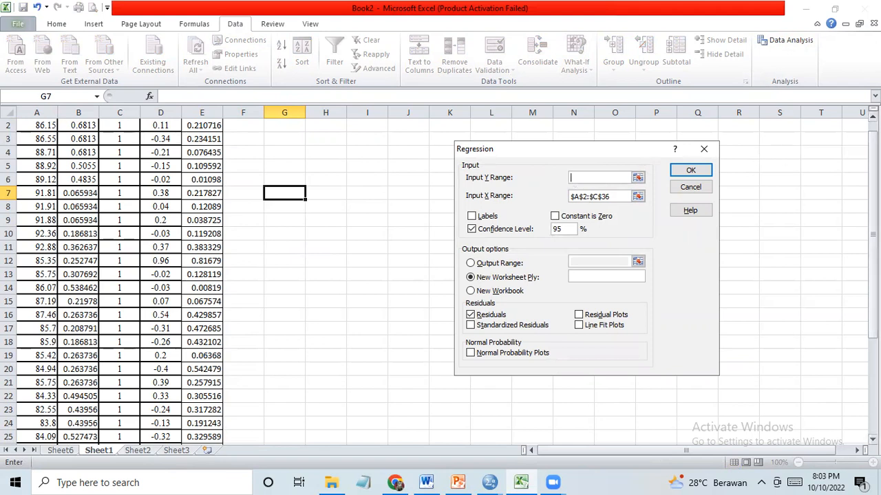
scroll(384, 160, up, 1)
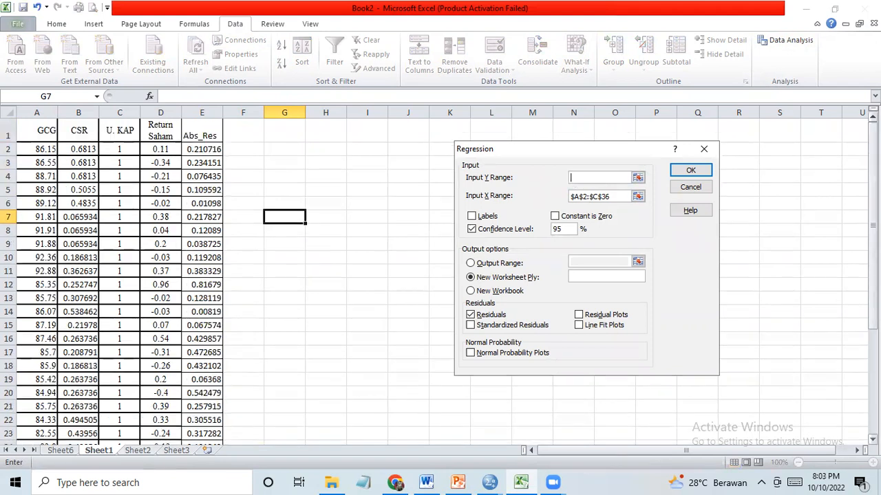
click(196, 149)
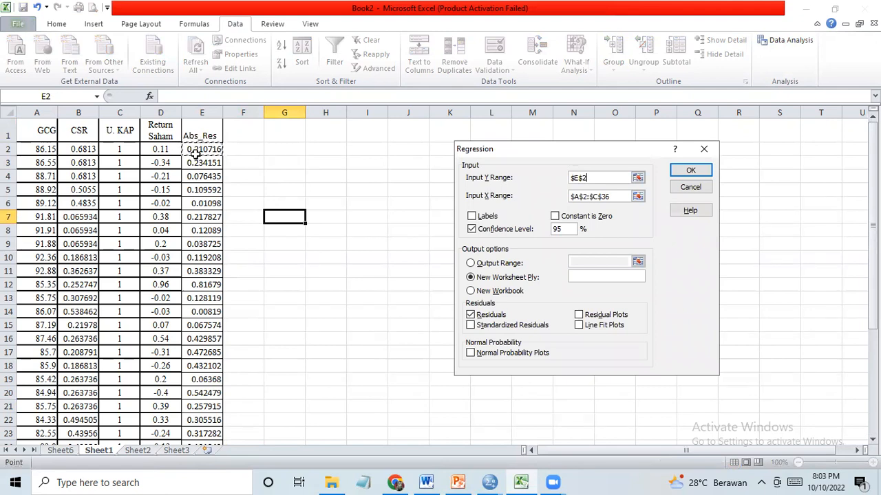
key(shift+Down)
key(shift+Down)
key(shift+Down)
key(shift+Down)
key(shift+Down)
key(shift+Down)
key(shift+Down)
key(shift+Down)
key(shift+Down)
key(shift+Down)
key(shift+Down)
key(shift+Down)
key(shift+Down)
key(shift+Down)
key(shift+Down)
key(shift+Down)
key(shift+Down)
key(shift+Down)
key(shift+Down)
key(shift+Down)
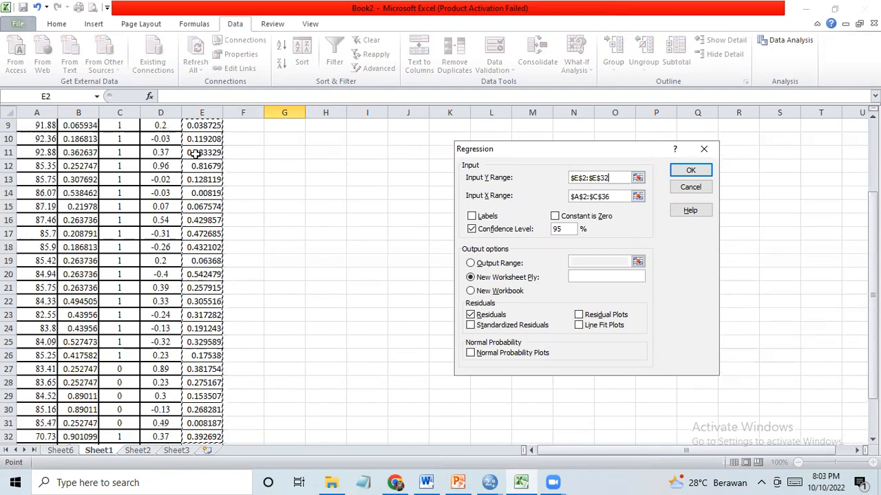
key(shift+Down)
key(shift+Down)
key(shift+Down)
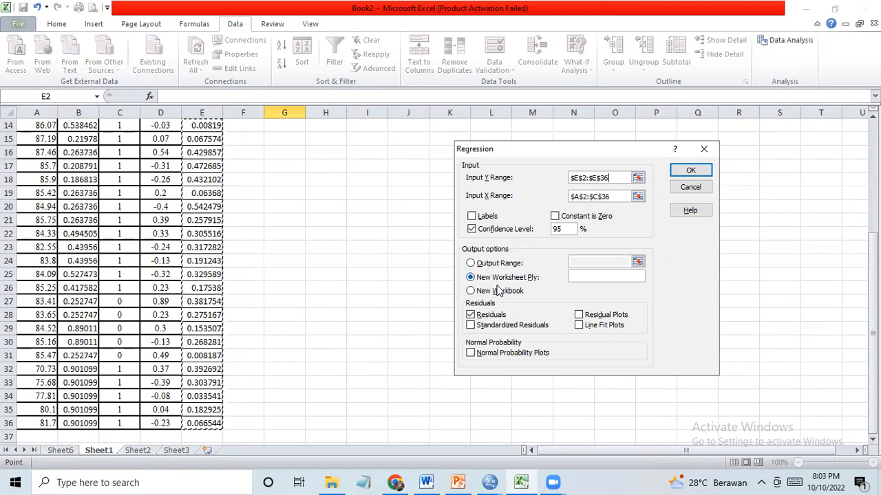
Step: Turn off the Residuals output and run the regression of Abs_Res into a new worksheet
click(471, 315)
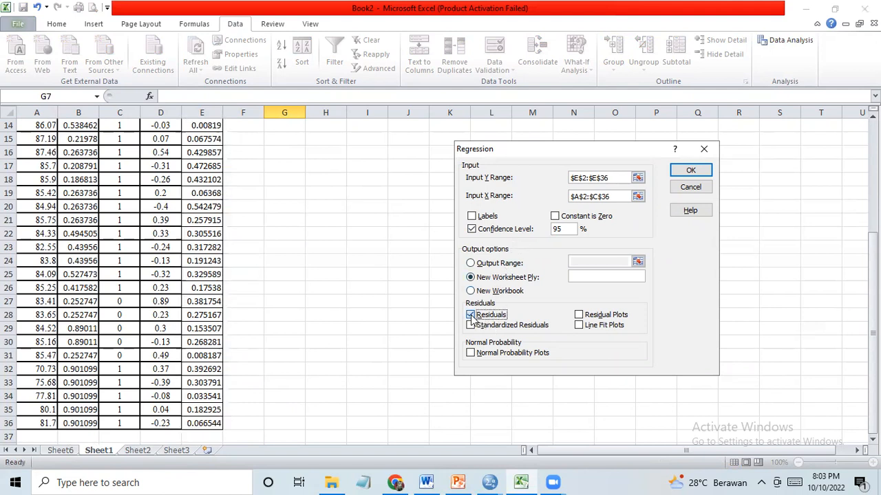
click(698, 173)
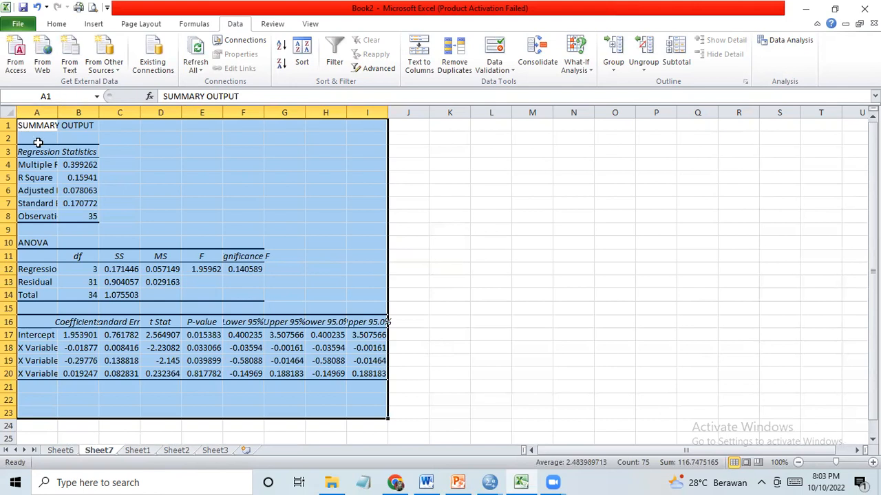
Step: Examine the P-values of the intercept and the three X variables in the new regression's coefficient table
scroll(56, 158, down, 1)
scroll(56, 158, down, 3)
scroll(56, 159, up, 2)
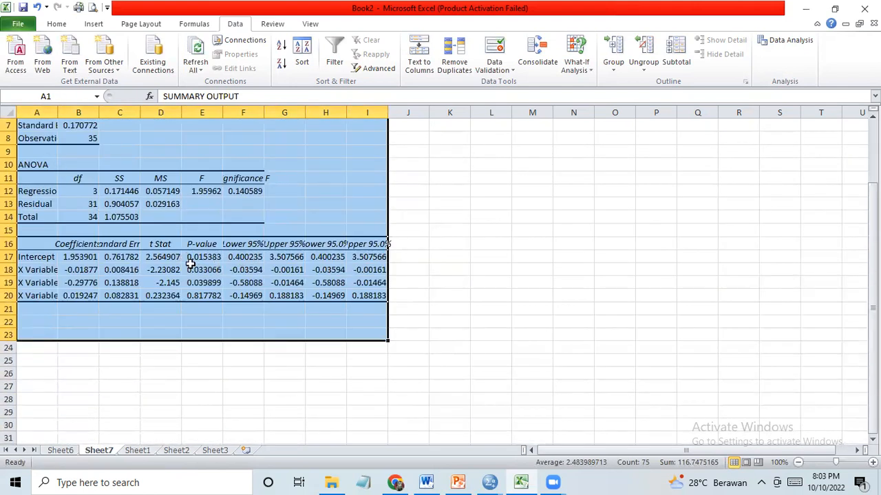
click(190, 267)
click(200, 257)
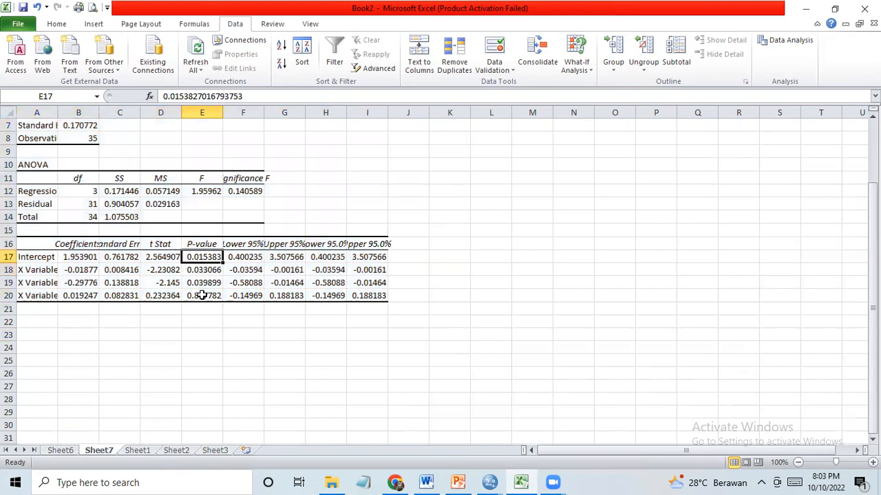
click(200, 295)
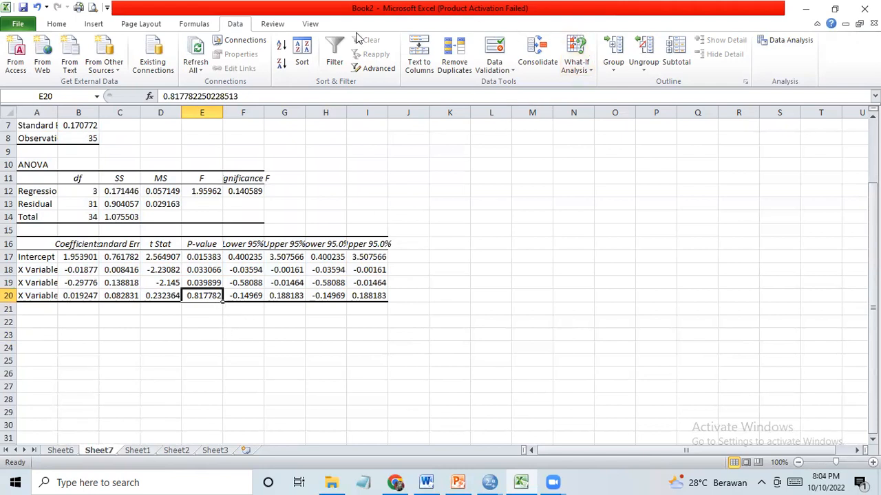
click(199, 271)
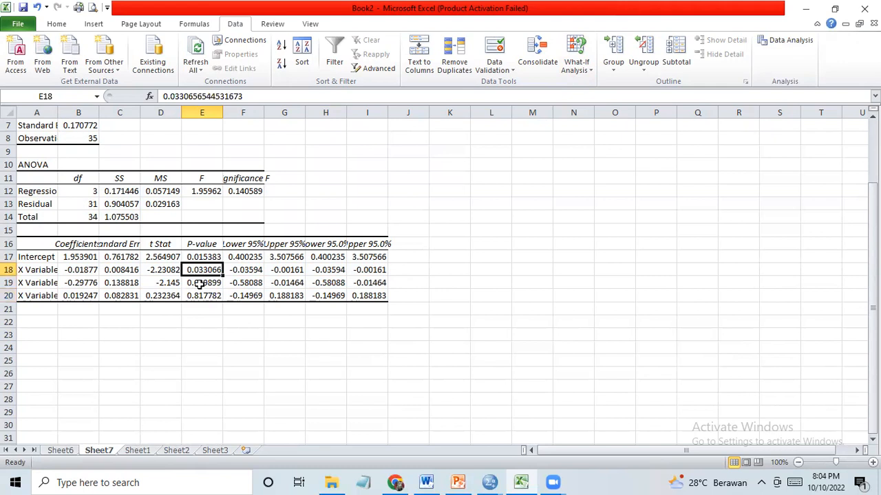
click(198, 284)
click(198, 297)
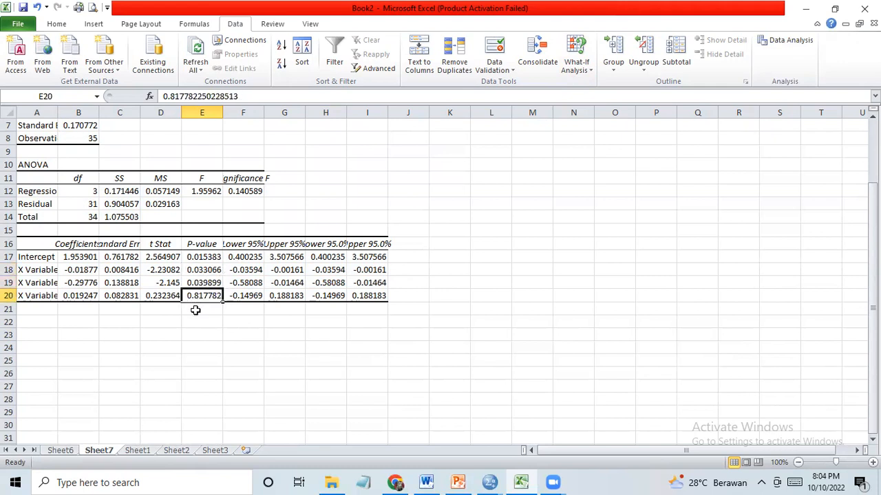
click(196, 311)
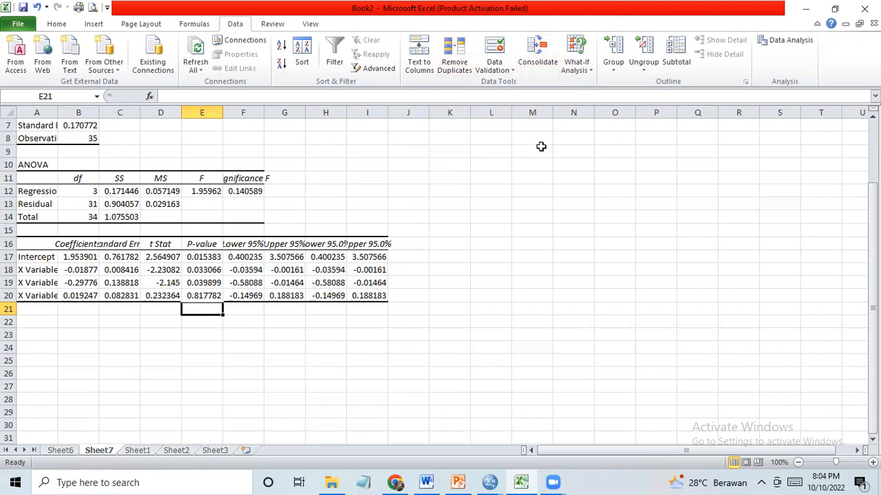
scroll(493, 211, up, 2)
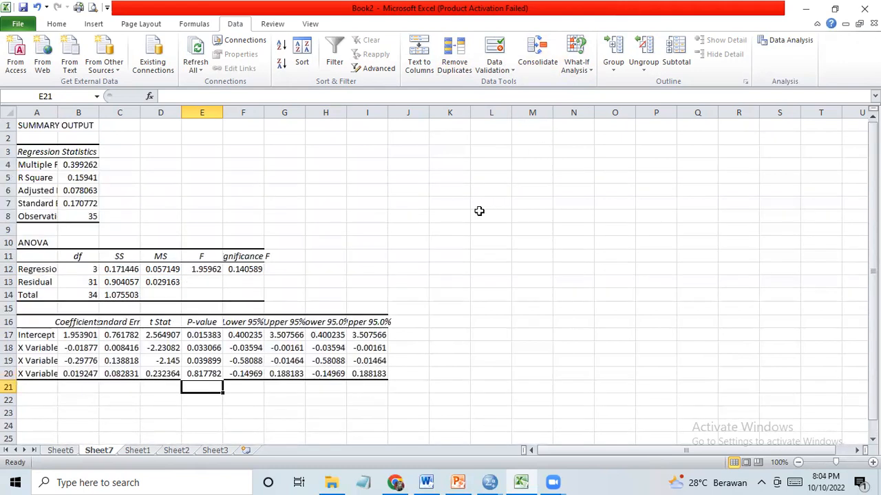